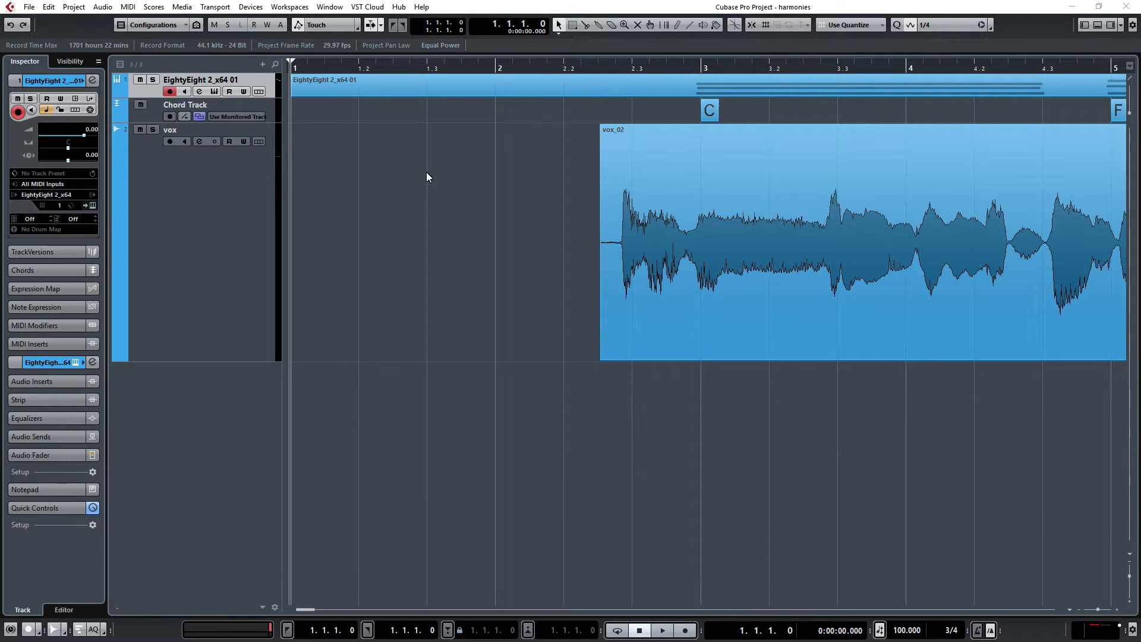
- Audition vox_02 against the C, F, C, G7 chords, rewind to the start, and select the event
{"action": "left_click", "coordinate": [434, 211]}
{"action": "key", "text": "space"}
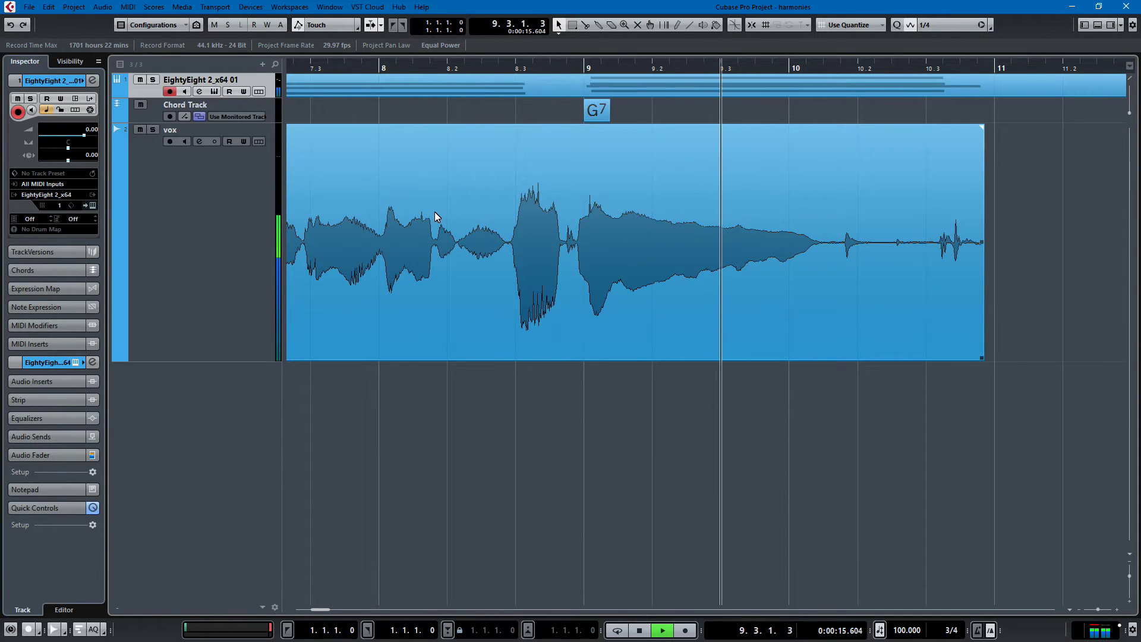
{"action": "key", "text": "space"}
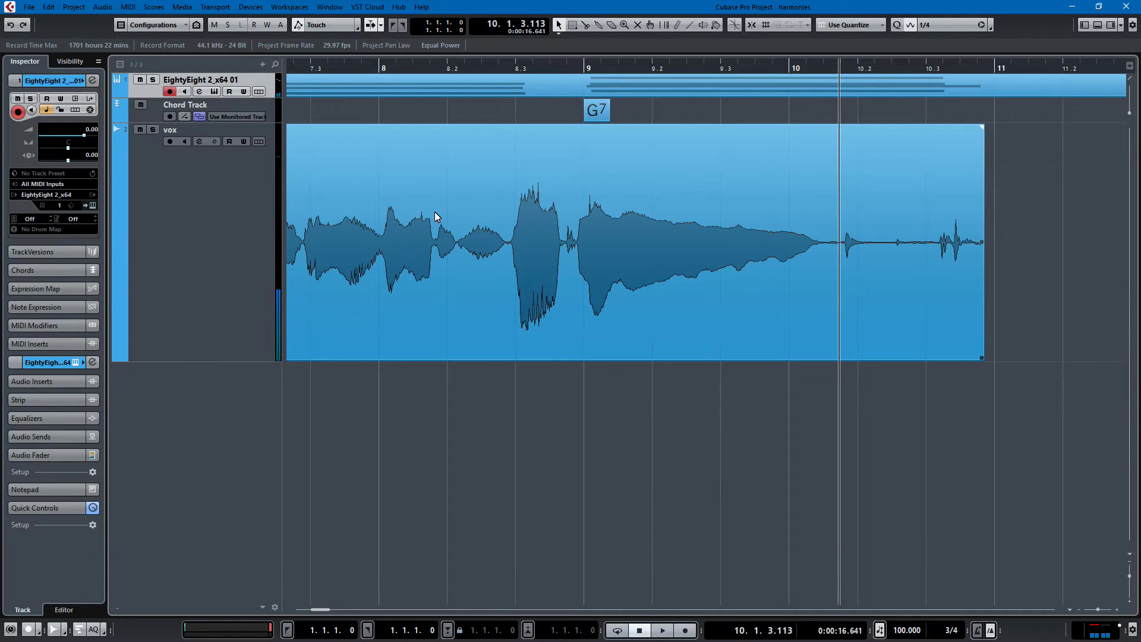
{"action": "key", "text": "Home"}
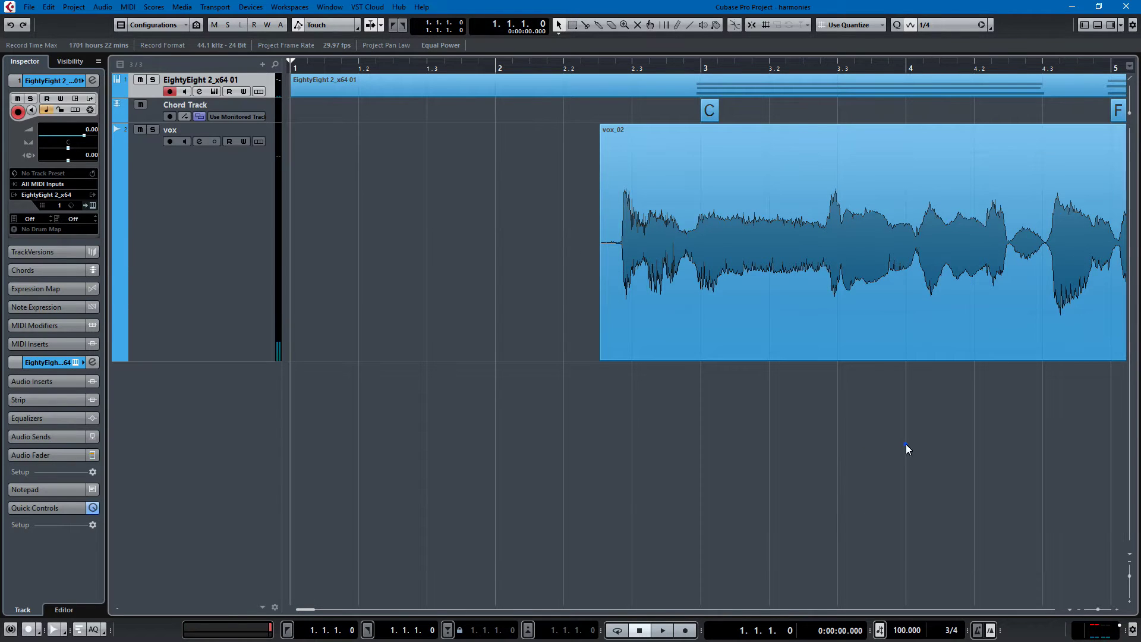
{"action": "left_click", "coordinate": [868, 260]}
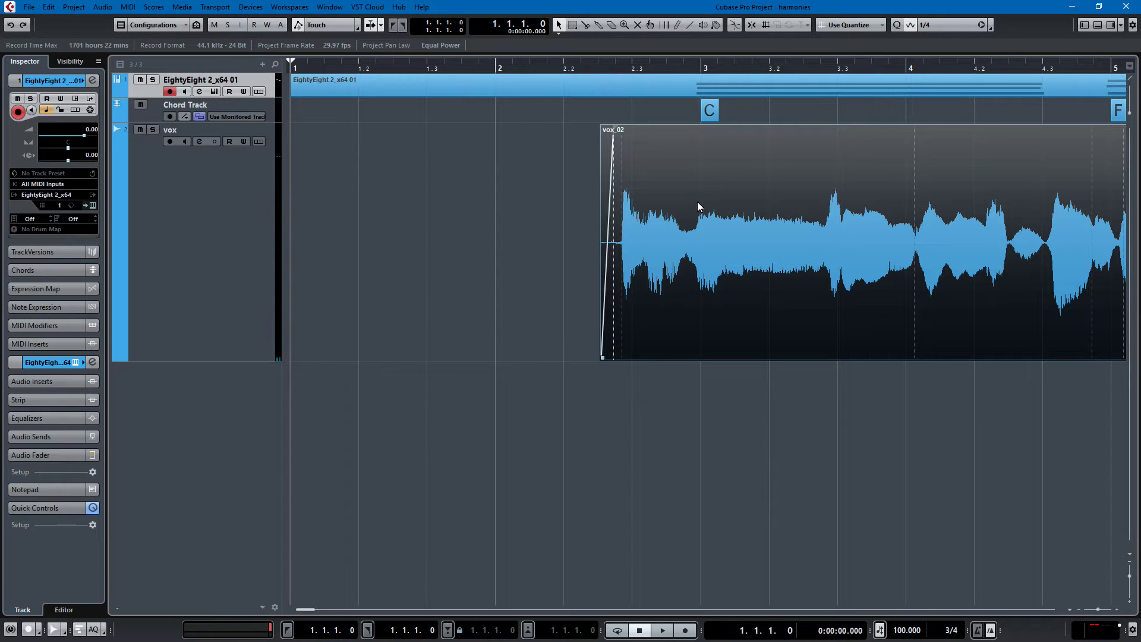
{"action": "left_click", "coordinate": [154, 120]}
- Zoom out to bars 1–9 and drag-select the vox_02 event
{"action": "key", "text": "g"}
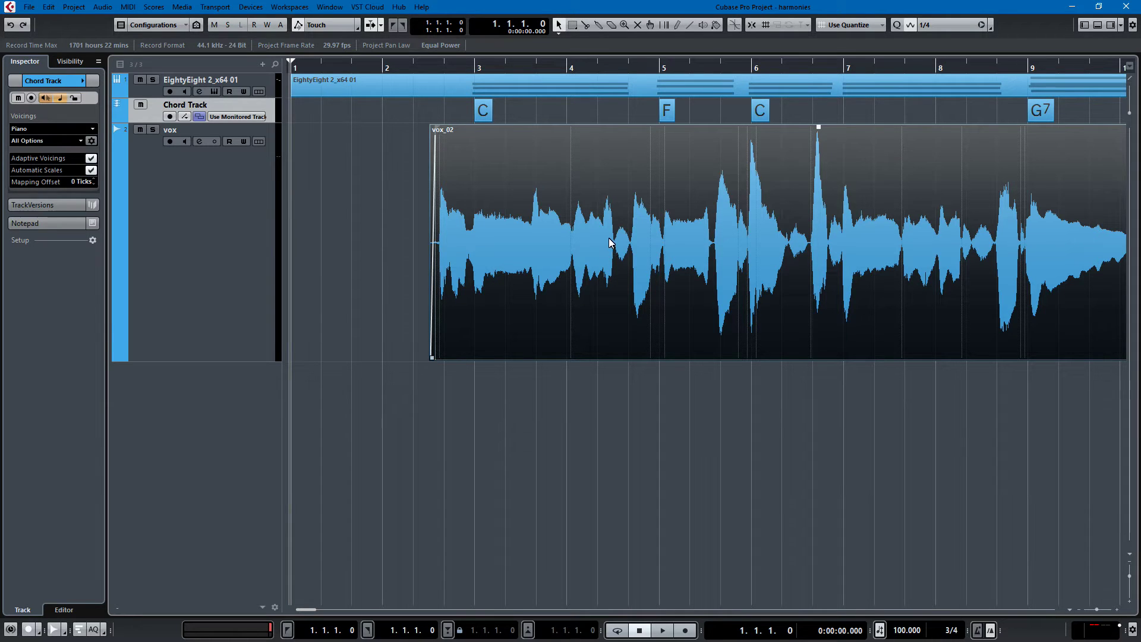
{"action": "left_click_drag", "start_coordinate": [340, 182], "coordinate": [660, 275]}
- Run Generate Harmony Voices on vox_02 with 4 voices and vibrato reduction at 80
{"action": "left_click", "coordinate": [108, 8]}
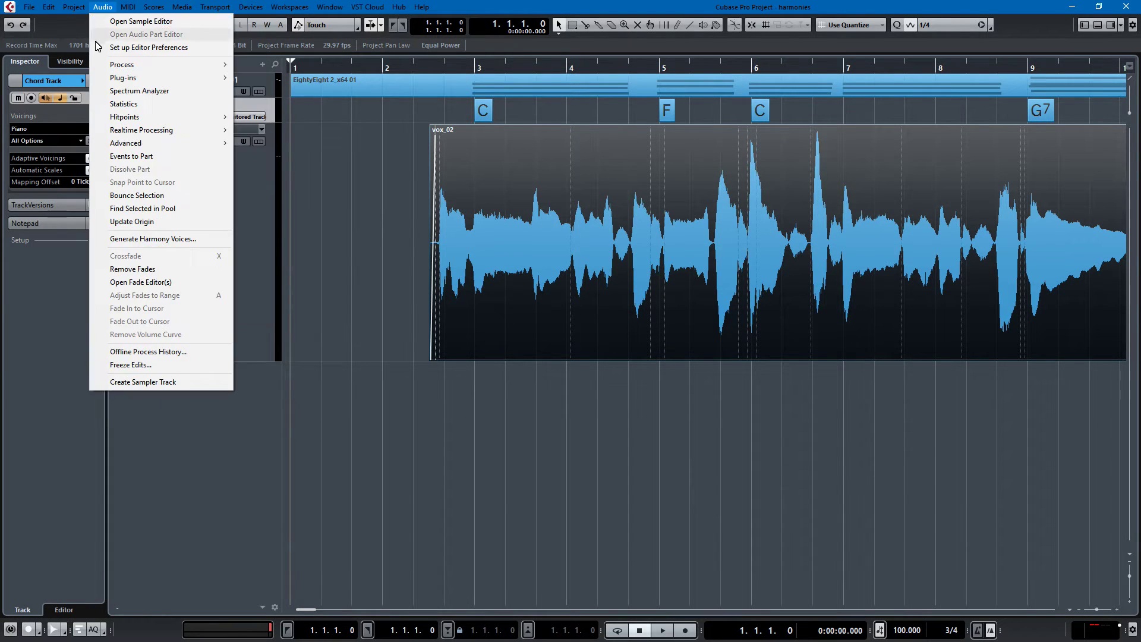
{"action": "left_click", "coordinate": [129, 239]}
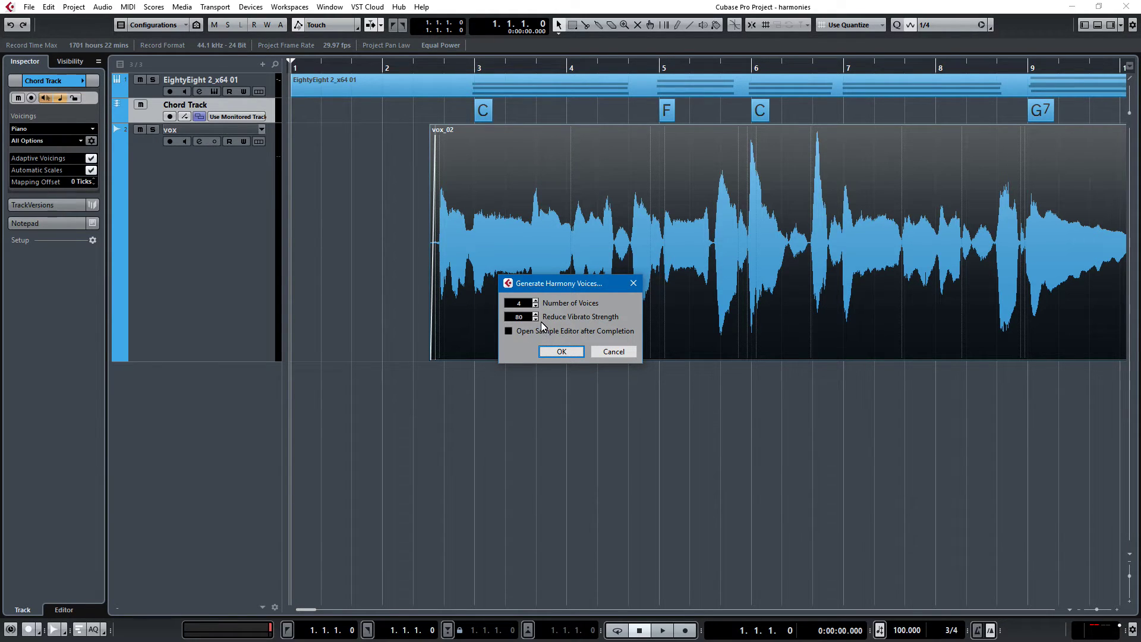
{"action": "left_click", "coordinate": [559, 354]}
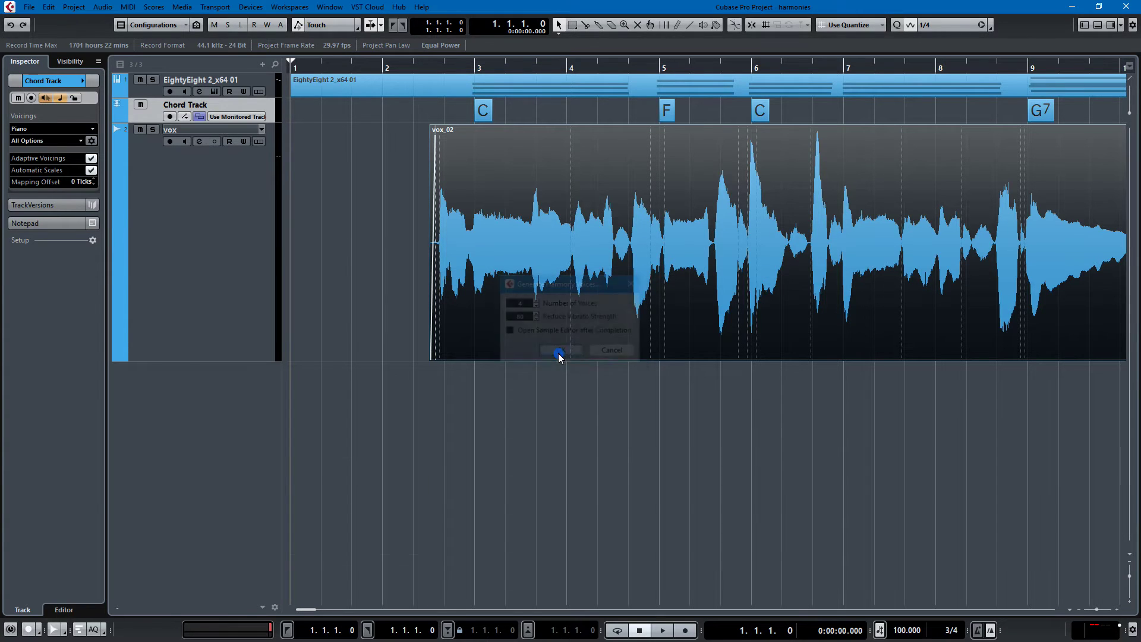
- Play vox_02 with its new Soprano, Alto, Tenor and Bass harmonies, then zoom out
{"action": "scroll", "coordinate": [216, 359], "scroll_direction": "down", "scroll_amount": 3}
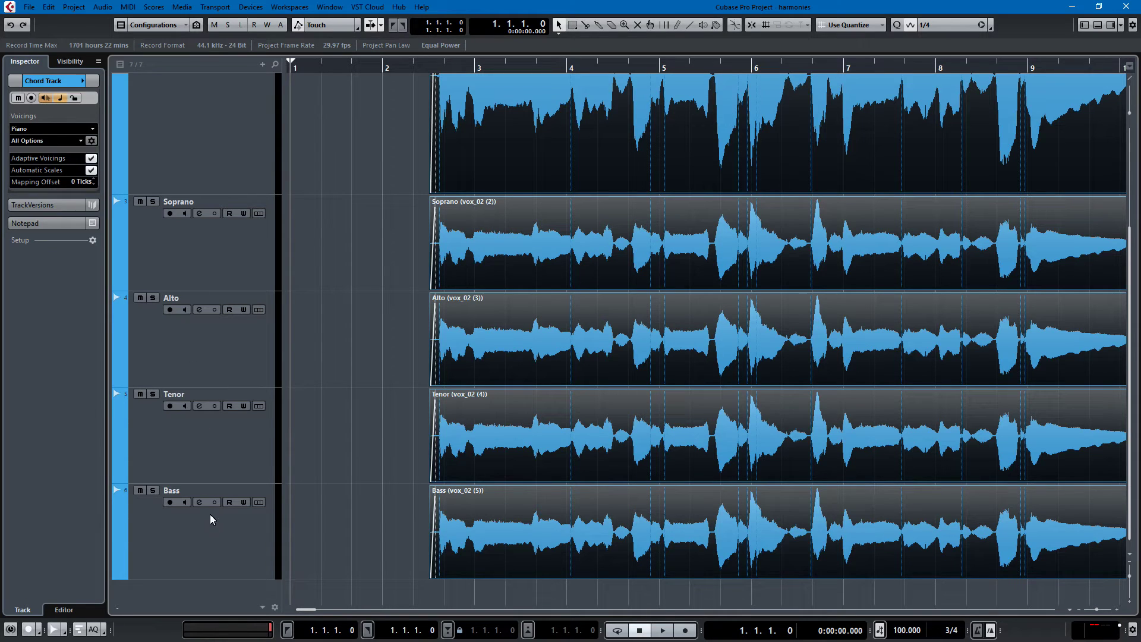
{"action": "scroll", "coordinate": [326, 415], "scroll_direction": "up", "scroll_amount": 3}
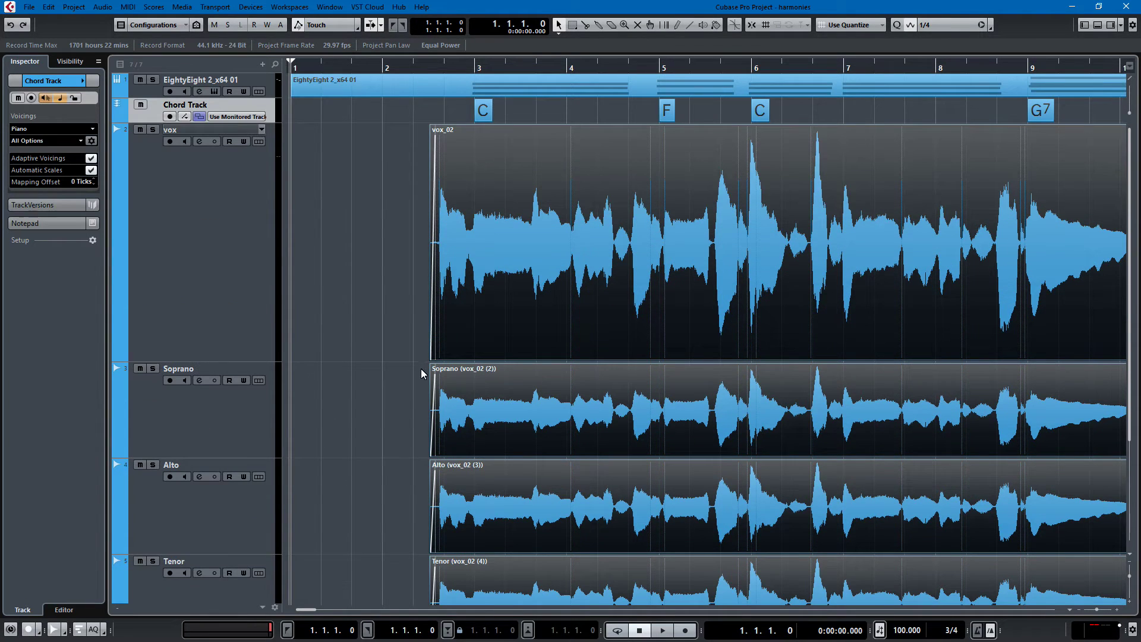
{"action": "key", "text": "space"}
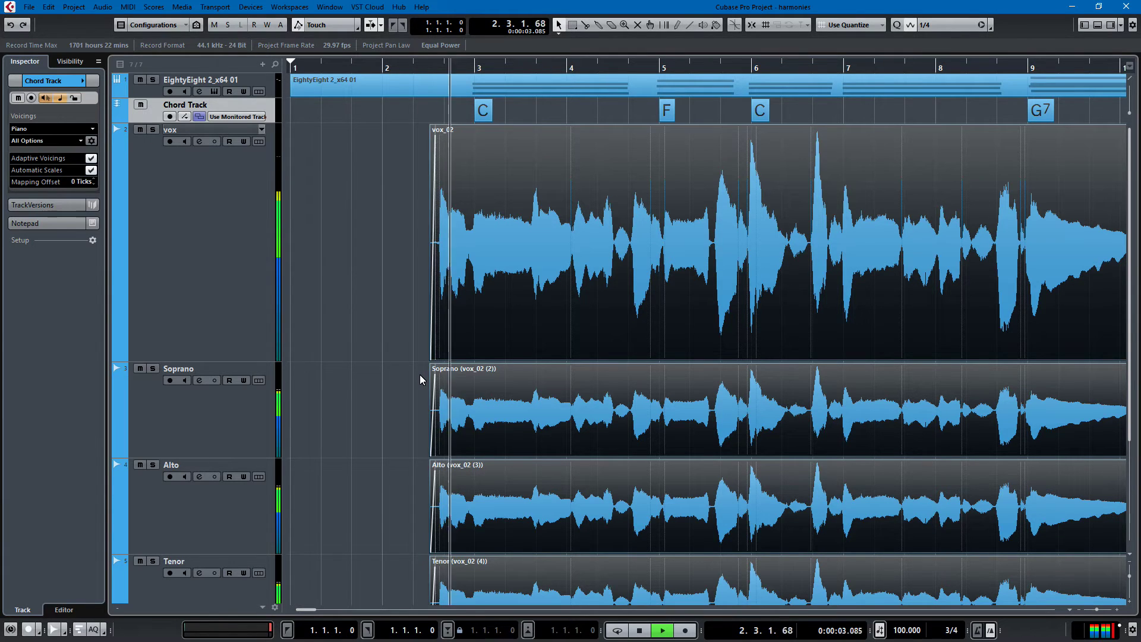
{"action": "mouse_move", "coordinate": [434, 351]}
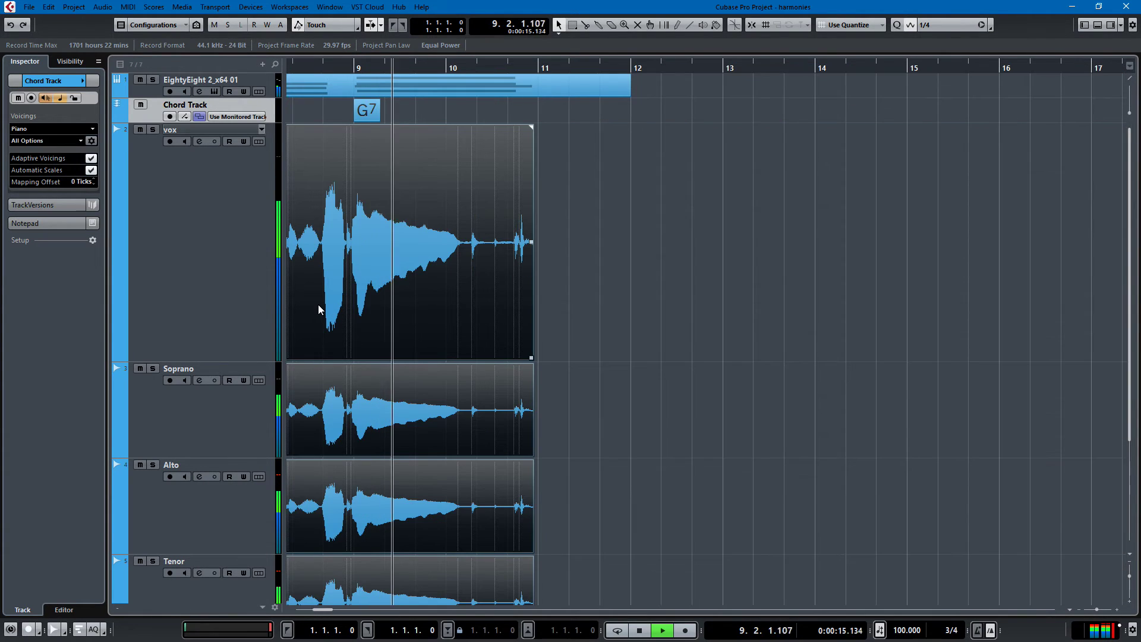
{"action": "key", "text": "space"}
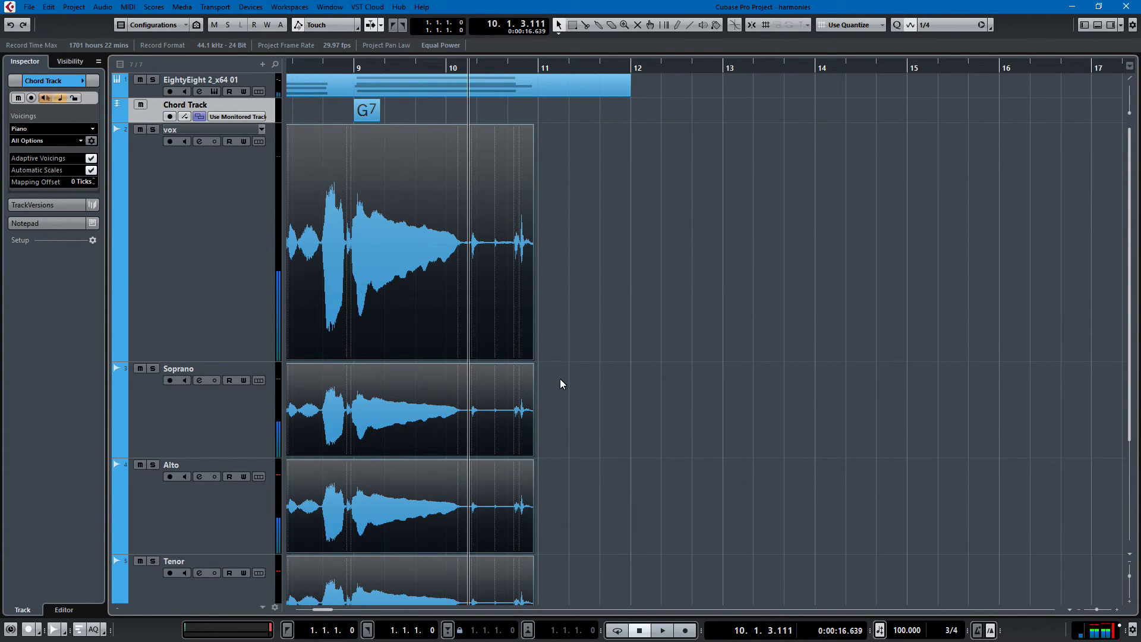
{"action": "key", "text": "g"}
{"action": "key", "text": "g"}
{"action": "left_click", "coordinate": [218, 594]}
- Delete the vox through Tenor tracks, then undo the removal
{"action": "left_click", "coordinate": [246, 278], "text": "shift"}
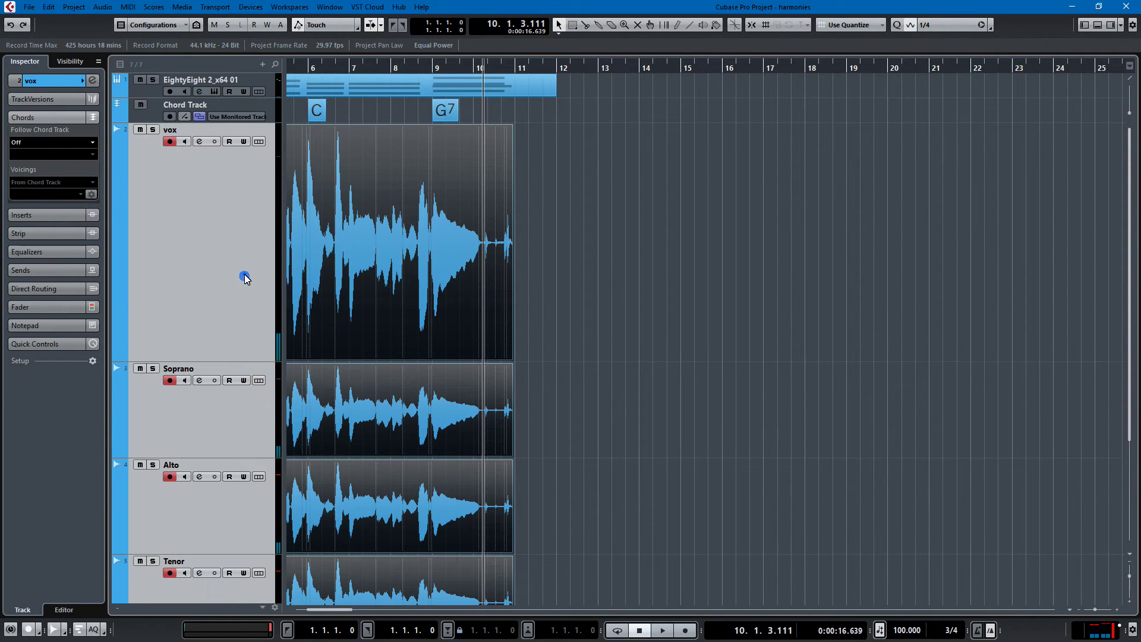
{"action": "right_click", "coordinate": [246, 278]}
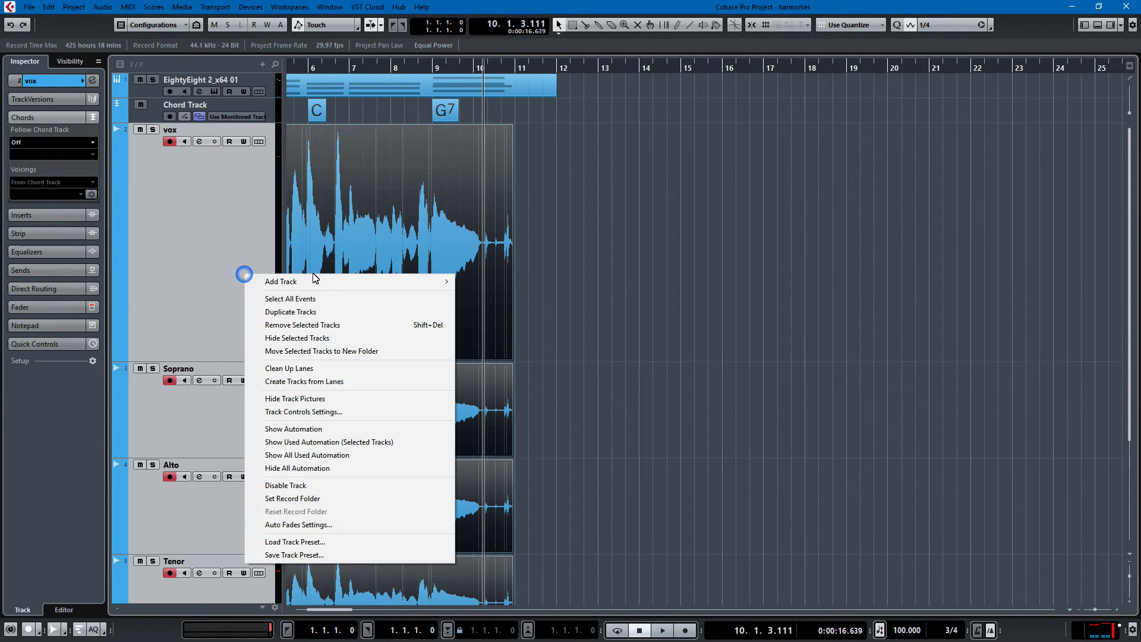
{"action": "left_click", "coordinate": [311, 326]}
{"action": "left_click", "coordinate": [544, 354]}
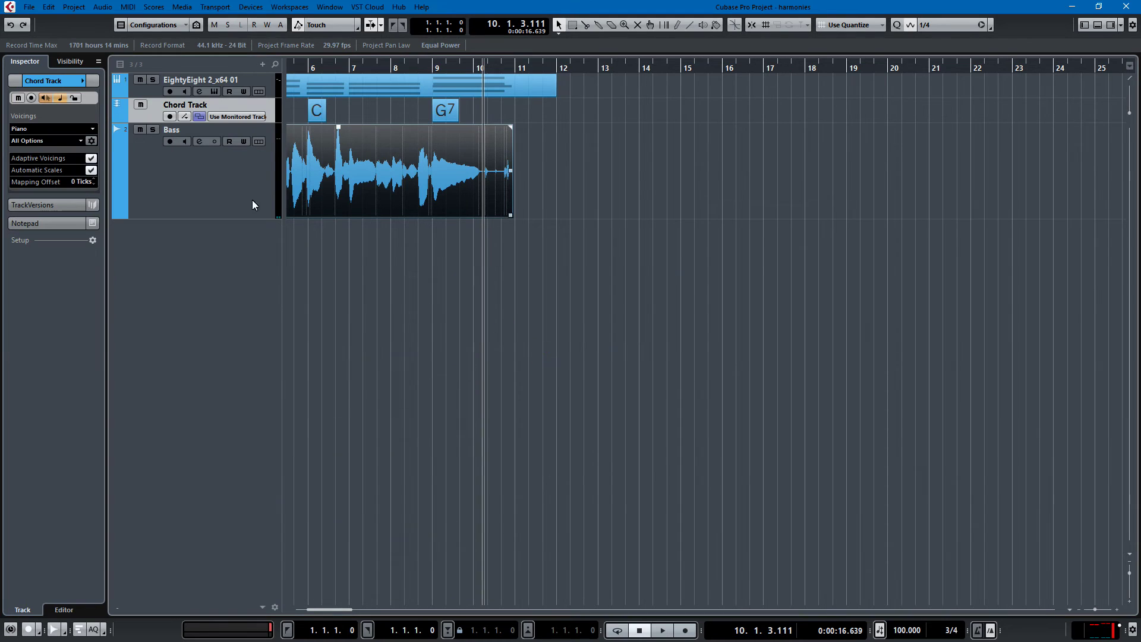
{"action": "key", "text": "ctrl+z"}
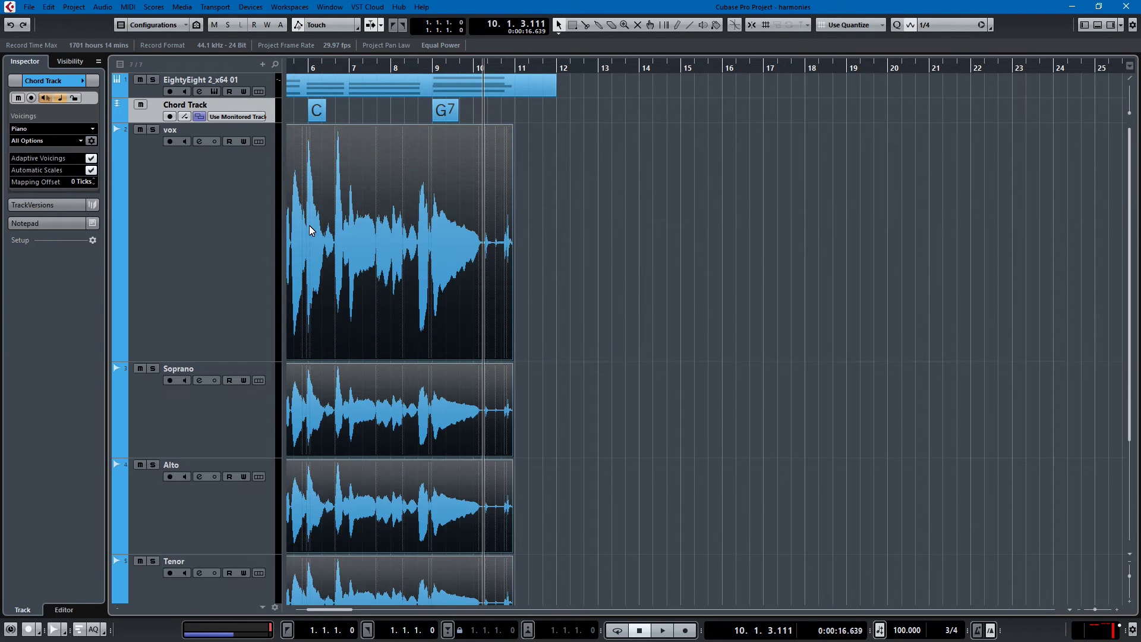
- Delete the Soprano, Alto, Tenor and Bass harmony tracks and return to the project start
{"action": "left_click", "coordinate": [214, 404]}
{"action": "scroll", "coordinate": [224, 535], "scroll_direction": "down", "scroll_amount": 3}
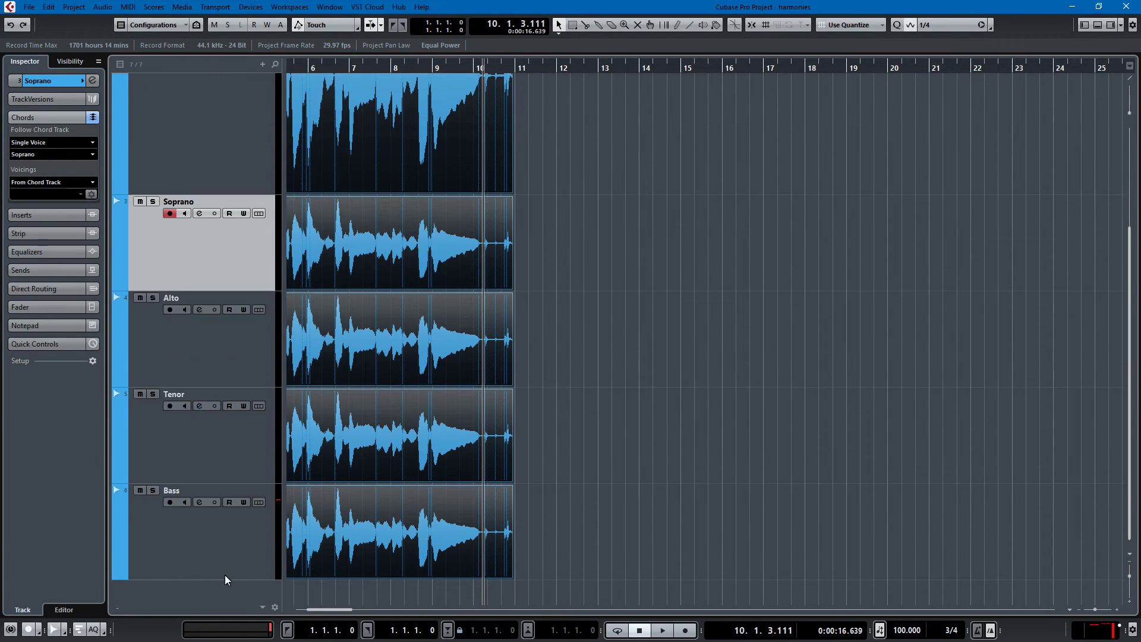
{"action": "left_click", "coordinate": [227, 544], "text": "shift"}
{"action": "right_click", "coordinate": [227, 544]}
{"action": "left_click", "coordinate": [308, 303]}
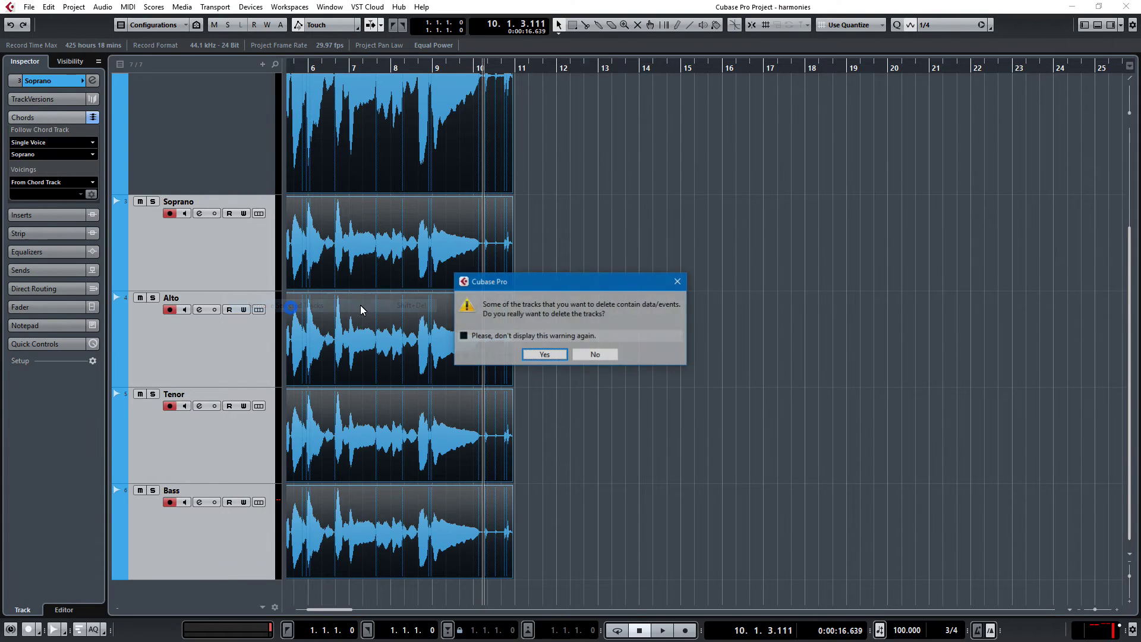
{"action": "left_click", "coordinate": [537, 358]}
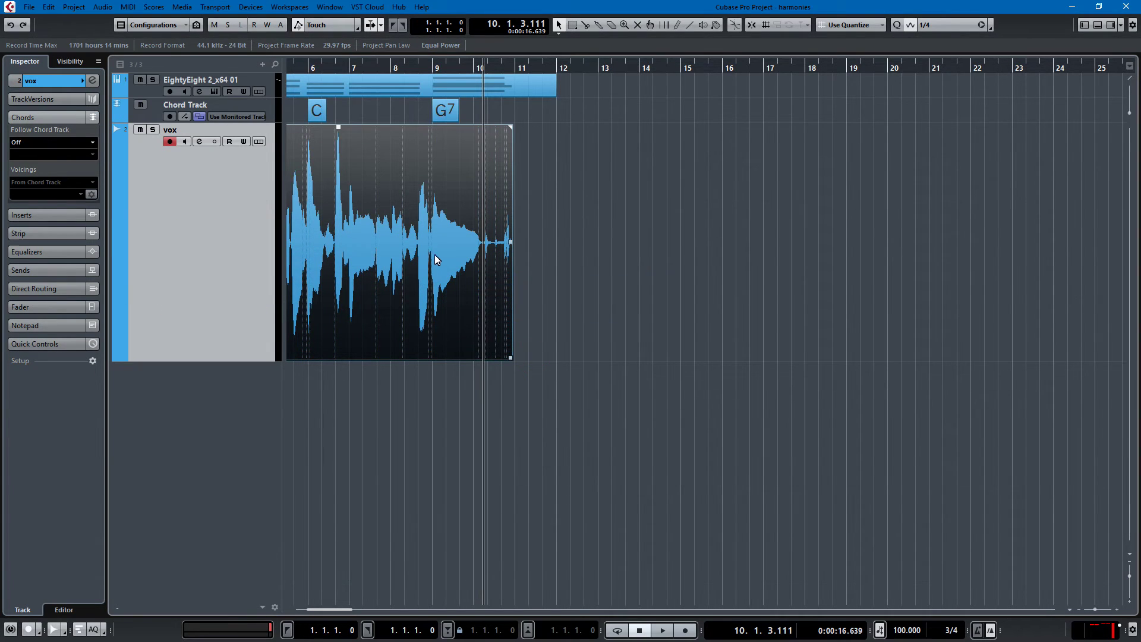
{"action": "key", "text": "Home"}
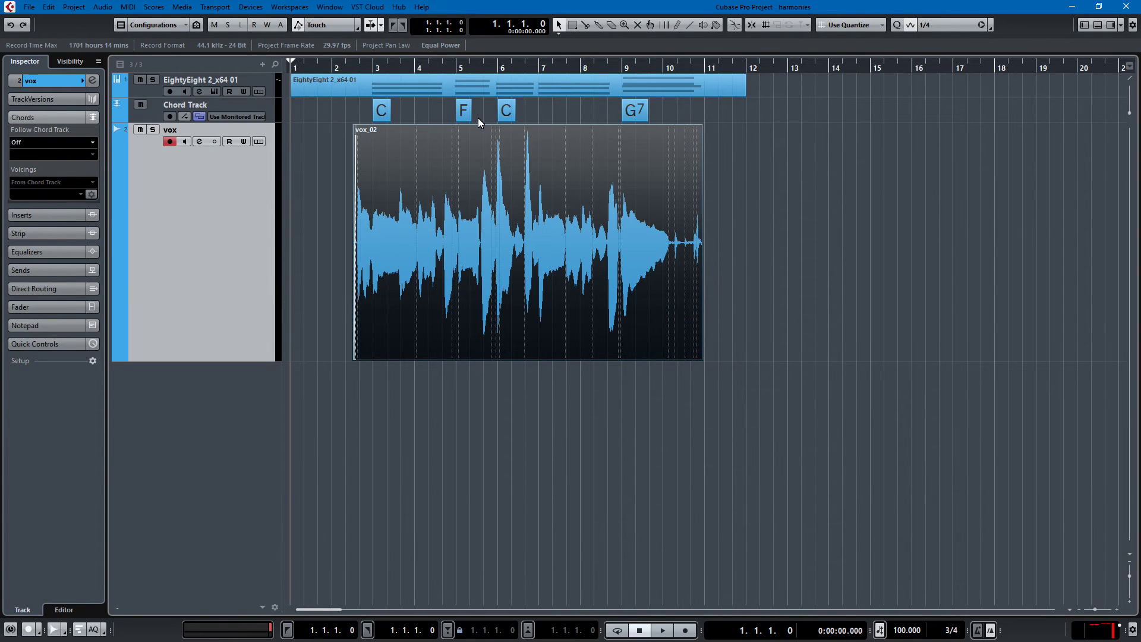
- Regenerate harmonies from vox_02 with 3 voices (Soprano, Alto, Tenor) and play them back
{"action": "left_click", "coordinate": [415, 115]}
{"action": "left_click", "coordinate": [104, 7]}
{"action": "left_click", "coordinate": [154, 237]}
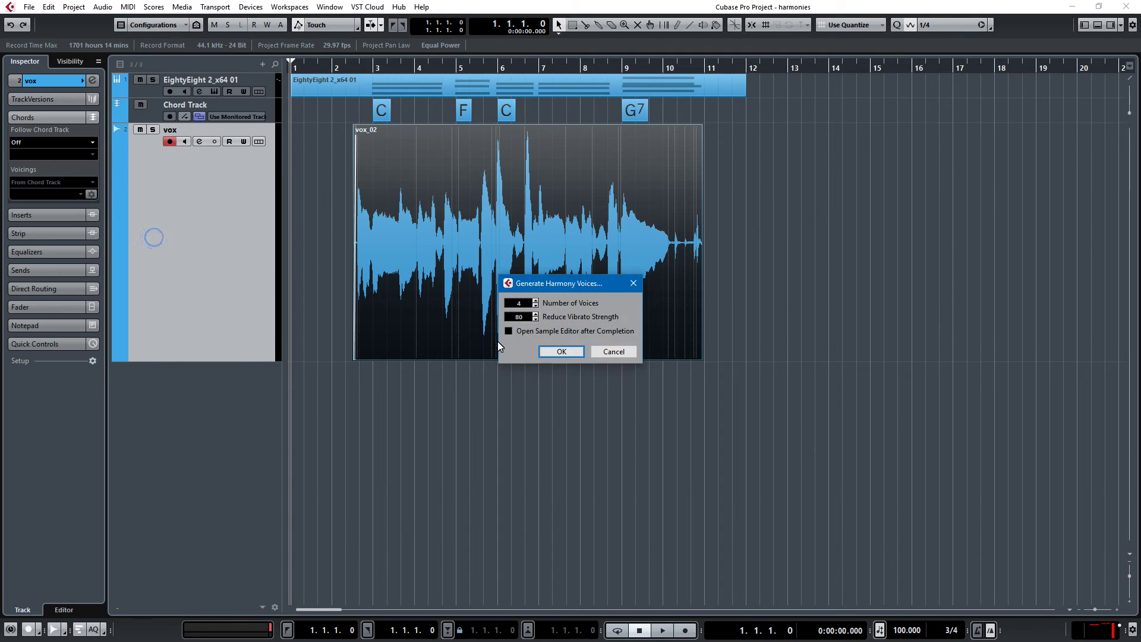
{"action": "left_click", "coordinate": [535, 306]}
{"action": "left_click", "coordinate": [535, 306]}
{"action": "left_click", "coordinate": [535, 301]}
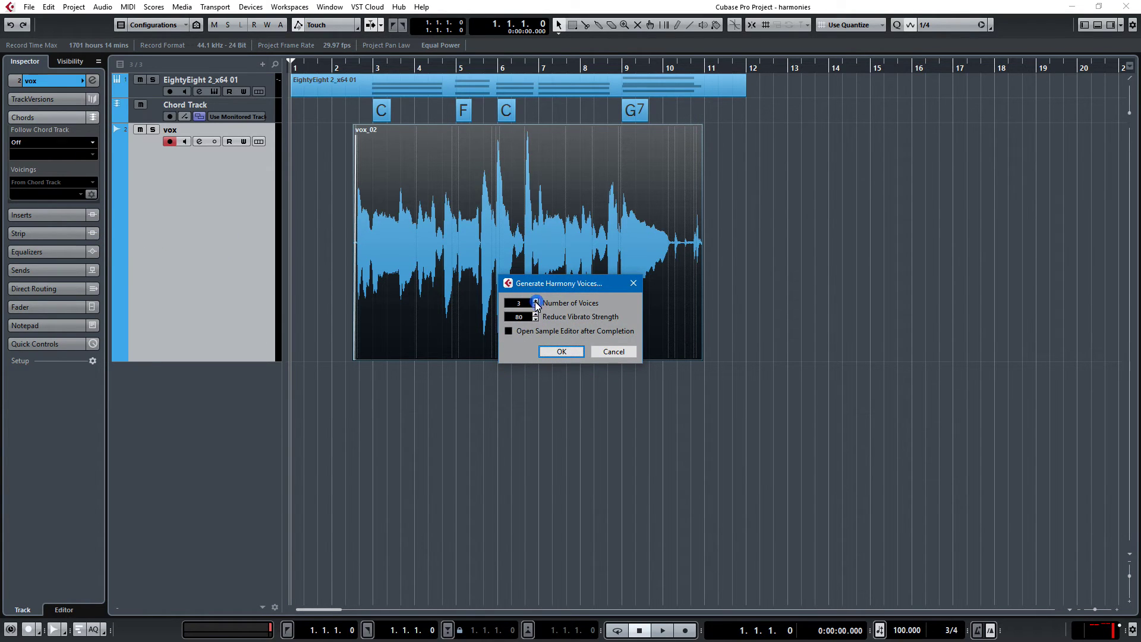
{"action": "left_click", "coordinate": [552, 350]}
{"action": "scroll", "coordinate": [457, 342], "scroll_direction": "down", "scroll_amount": 3}
{"action": "key", "text": "space"}
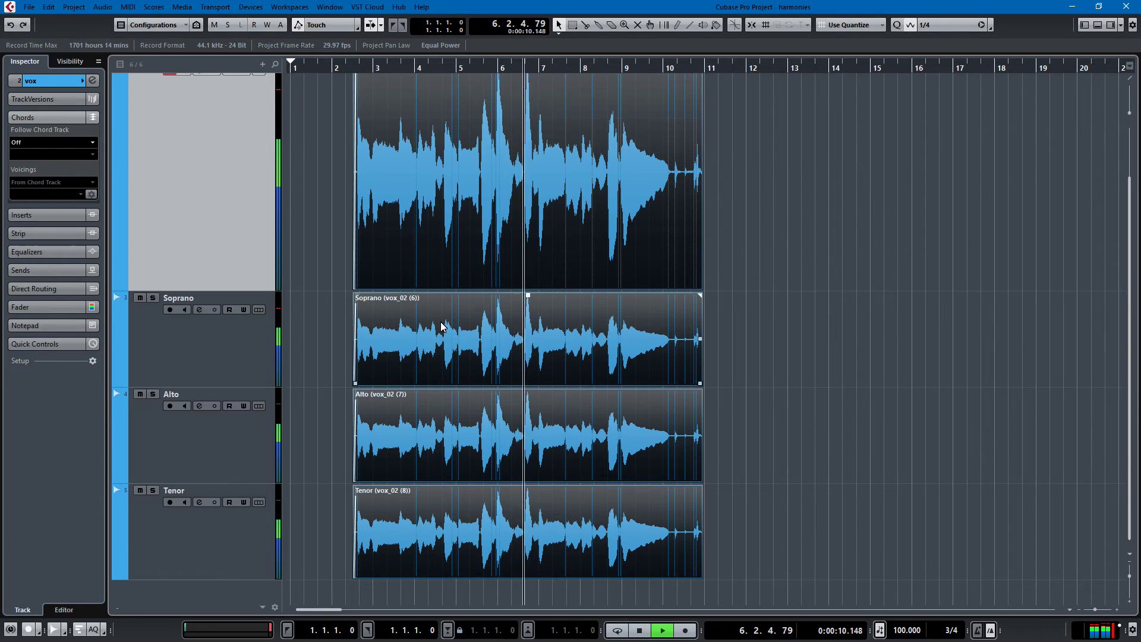
- Lower the Soprano harmony track's volume to -12.5 dB in the Inspector
{"action": "left_click", "coordinate": [215, 349], "text": "shift"}
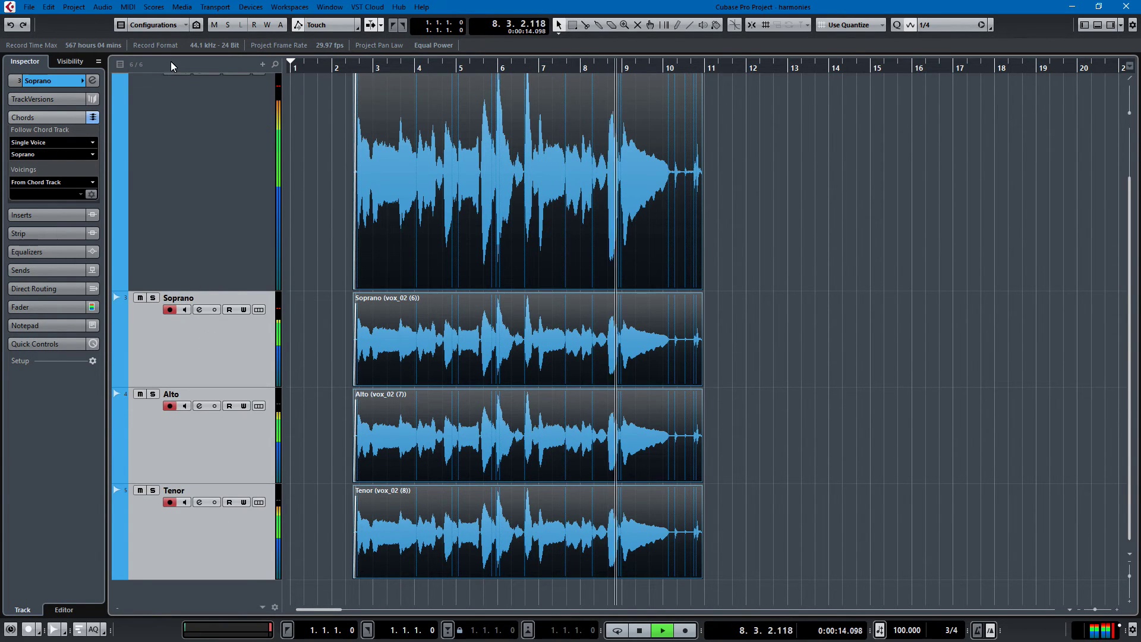
{"action": "left_click", "coordinate": [59, 83]}
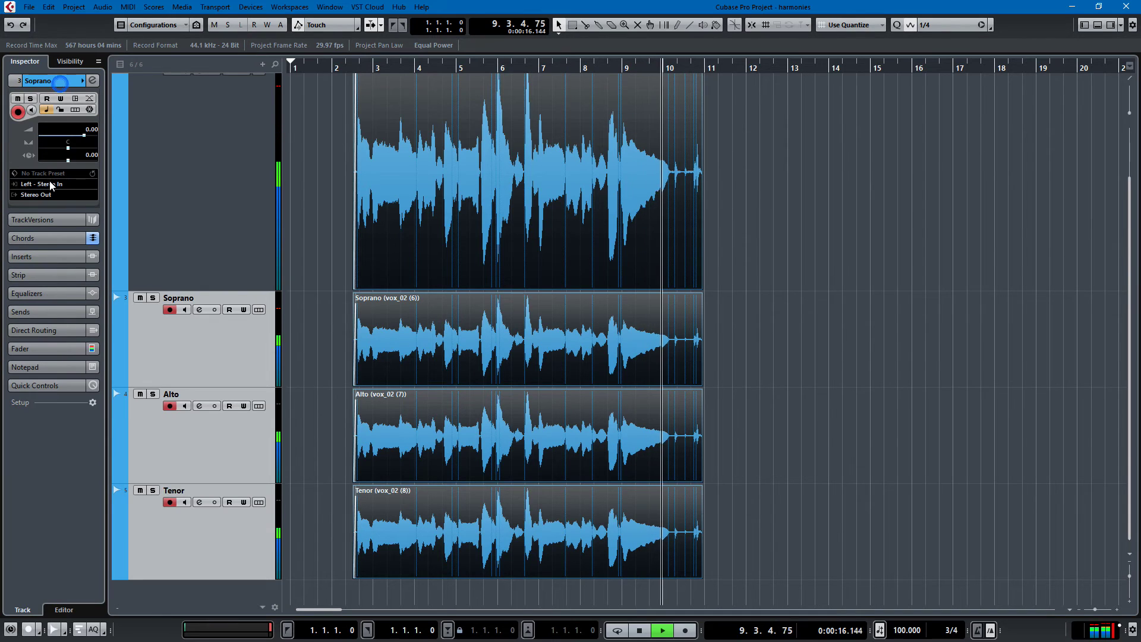
{"action": "key", "text": "space"}
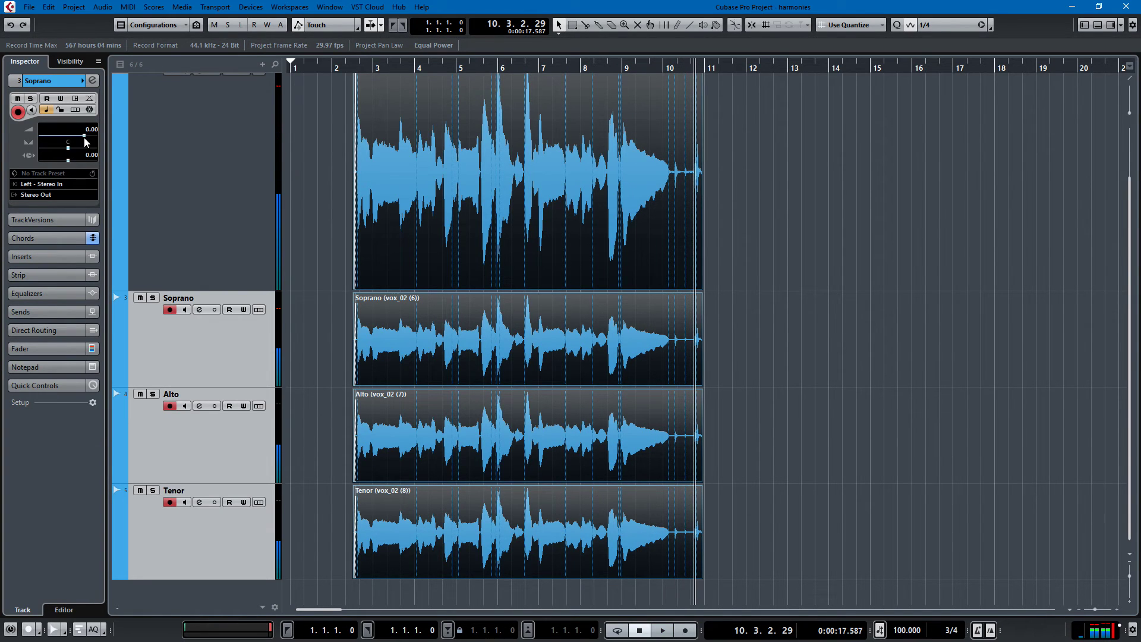
{"action": "left_click_drag", "start_coordinate": [84, 135], "coordinate": [62, 135]}
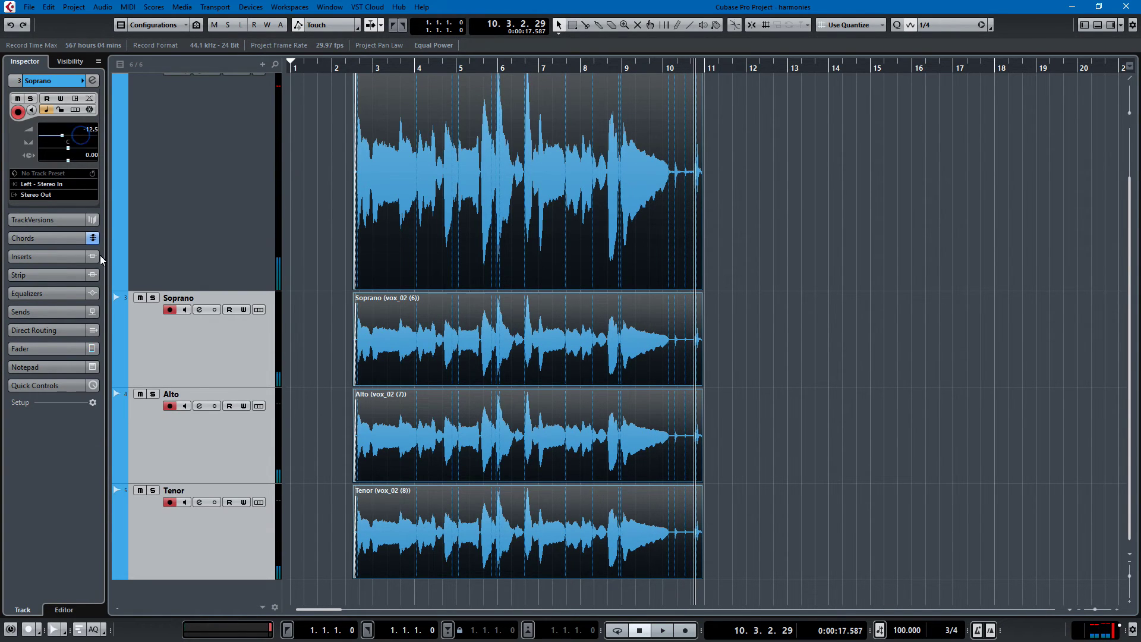
{"action": "left_click", "coordinate": [173, 452]}
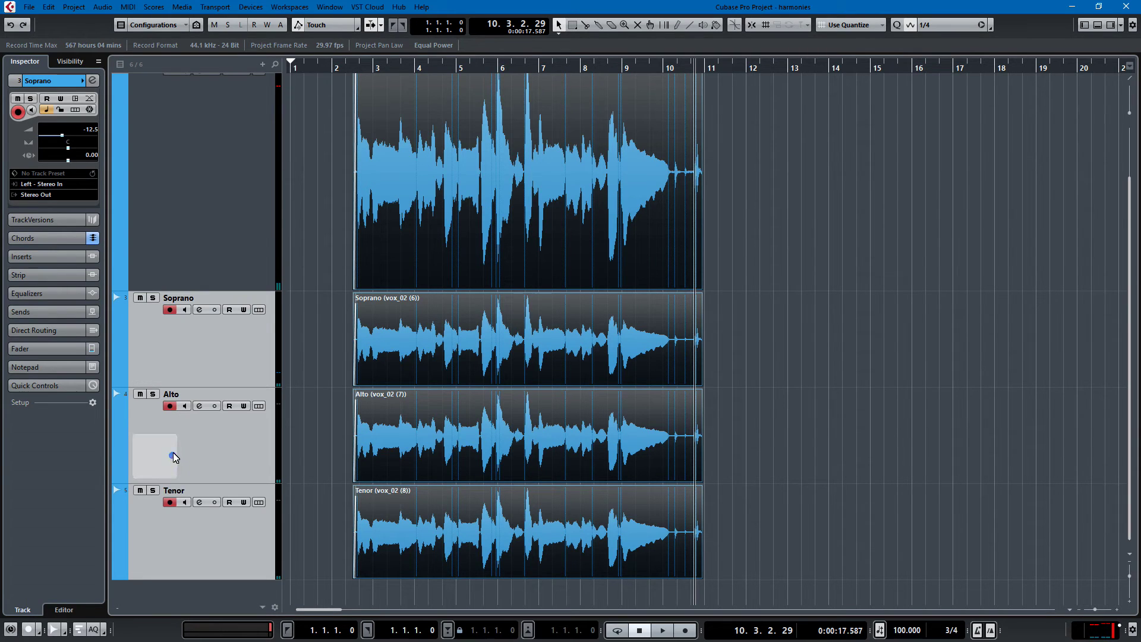
{"action": "left_click", "coordinate": [313, 405]}
{"action": "key", "text": "ctrl+a"}
- Pan the Tenor harmony slightly right to R4
{"action": "left_click", "coordinate": [220, 430]}
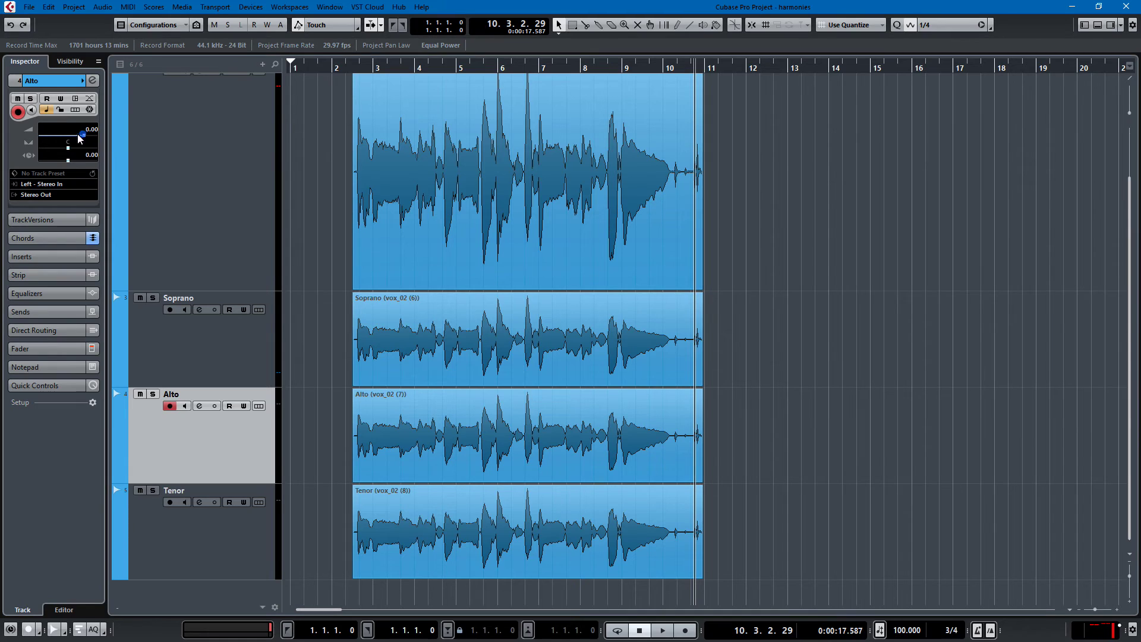
{"action": "left_click", "coordinate": [201, 555]}
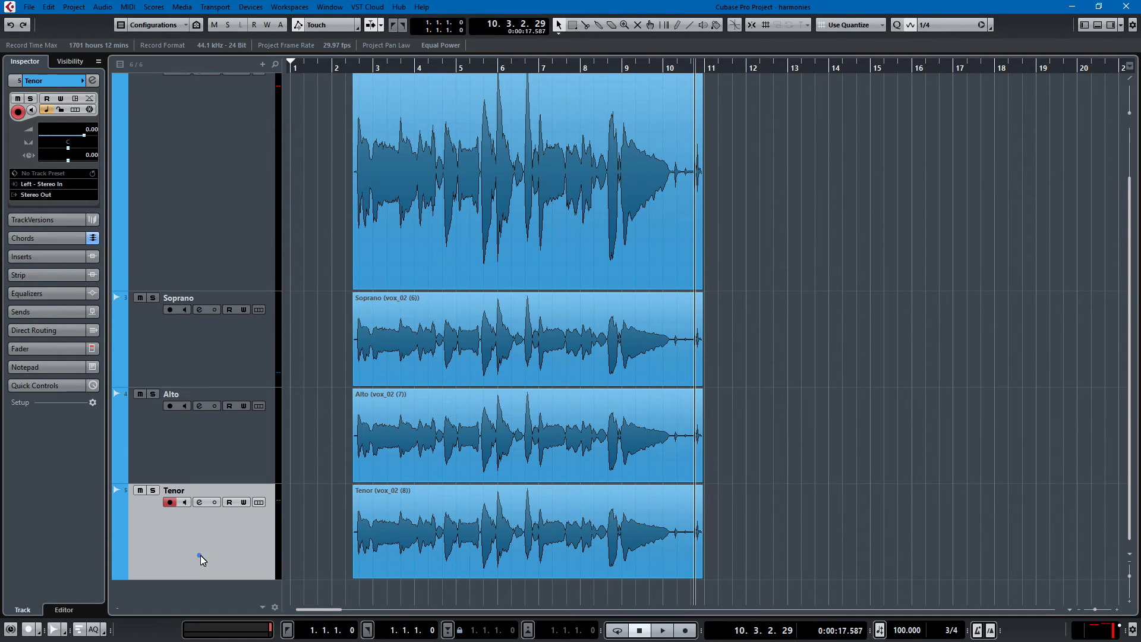
{"action": "mouse_move", "coordinate": [85, 142]}
{"action": "left_mouse_down"}
{"action": "mouse_move", "coordinate": [80, 163]}
{"action": "mouse_move", "coordinate": [84, 137]}
{"action": "mouse_move", "coordinate": [70, 137]}
{"action": "left_mouse_up"}
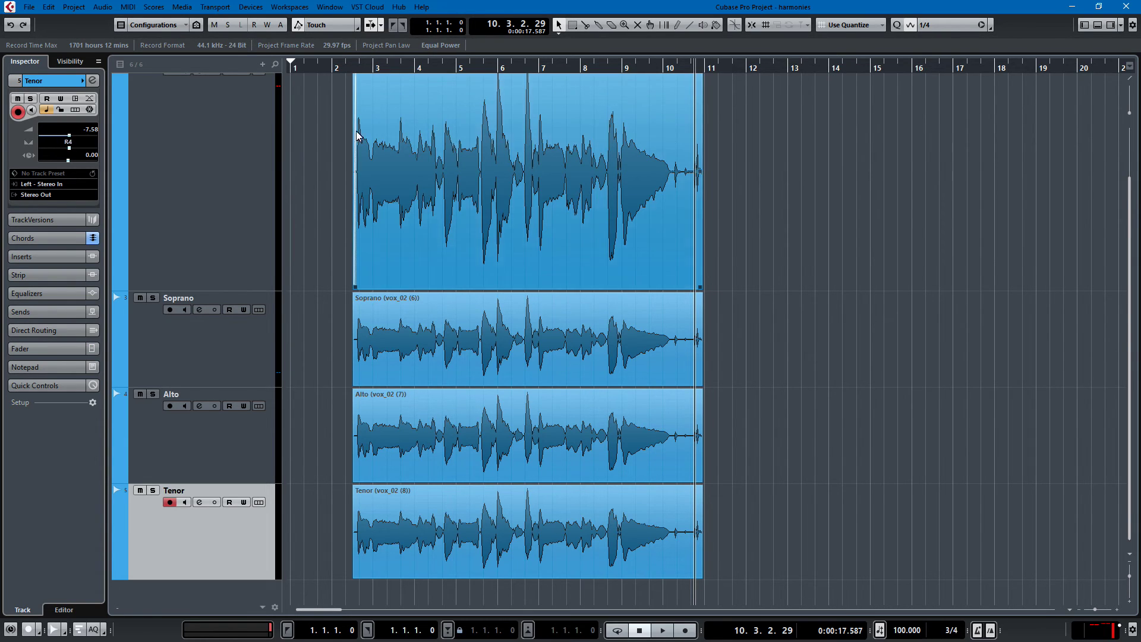
{"action": "left_click", "coordinate": [196, 438]}
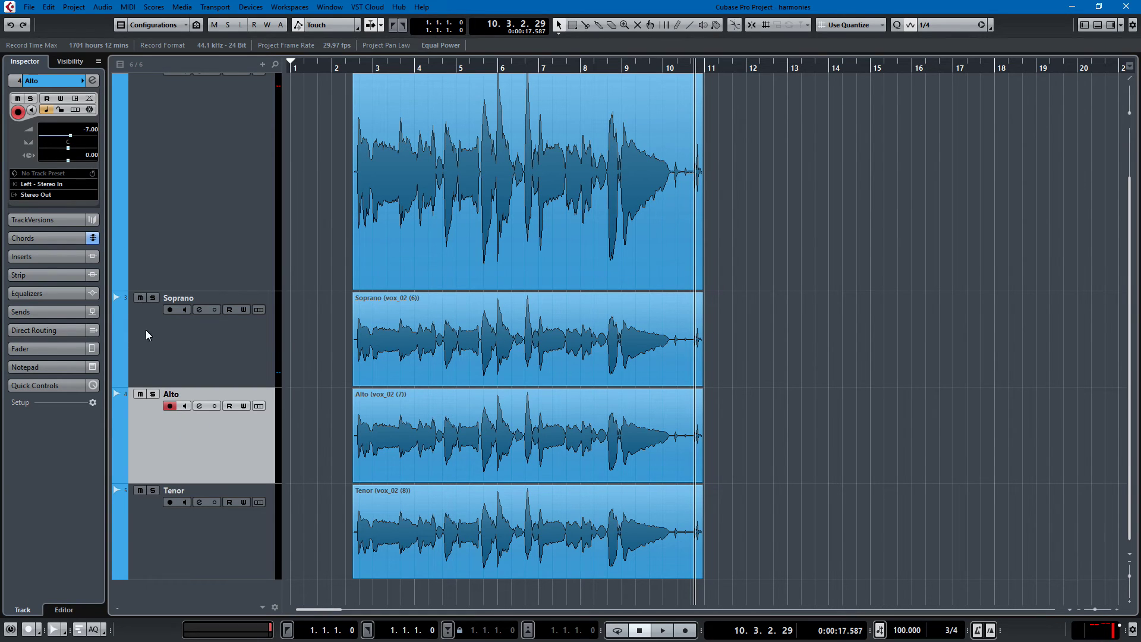
{"action": "left_click", "coordinate": [148, 335]}
{"action": "left_click", "coordinate": [165, 441]}
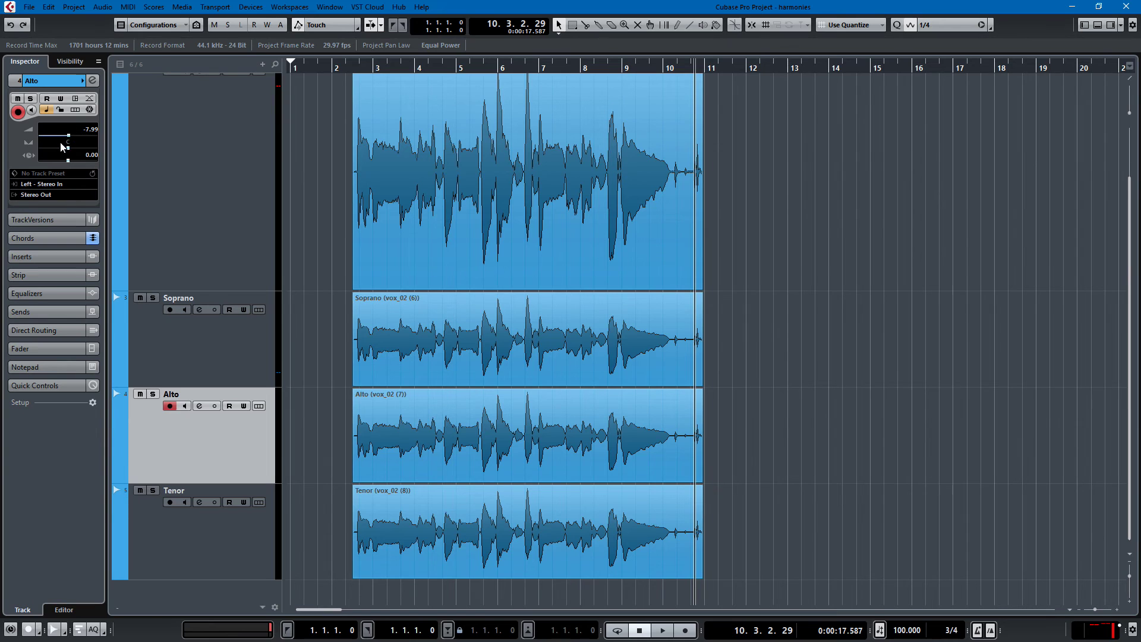
{"action": "left_click", "coordinate": [171, 536]}
{"action": "left_click", "coordinate": [381, 419]}
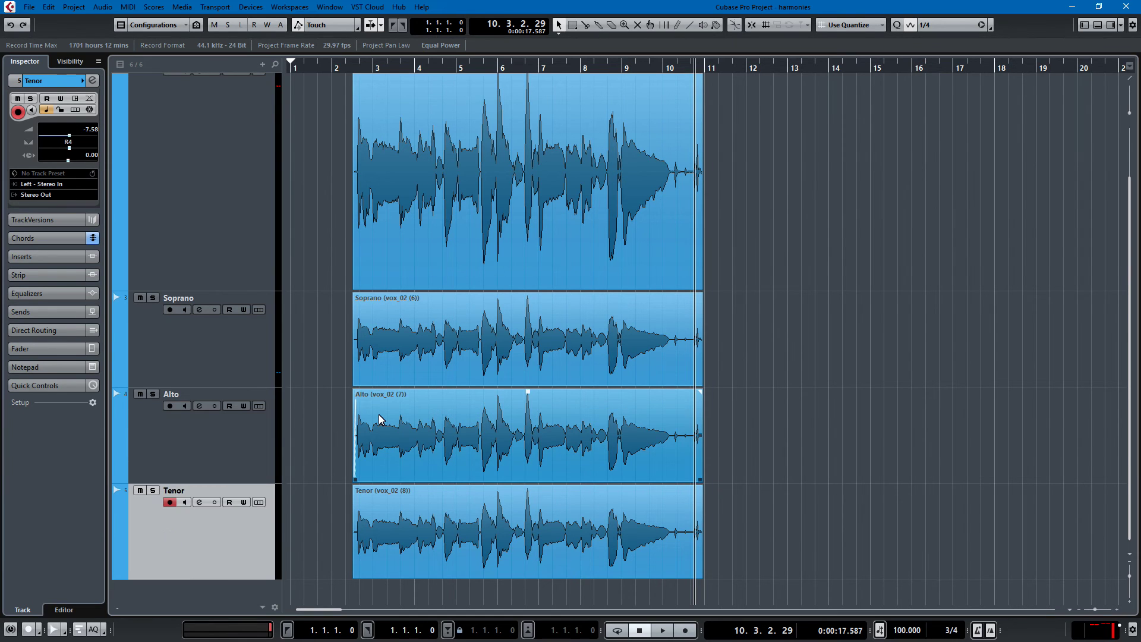
- Play the harmonies from the start and raise the Tenor volume to -1.95 dB
{"action": "key", "text": "space"}
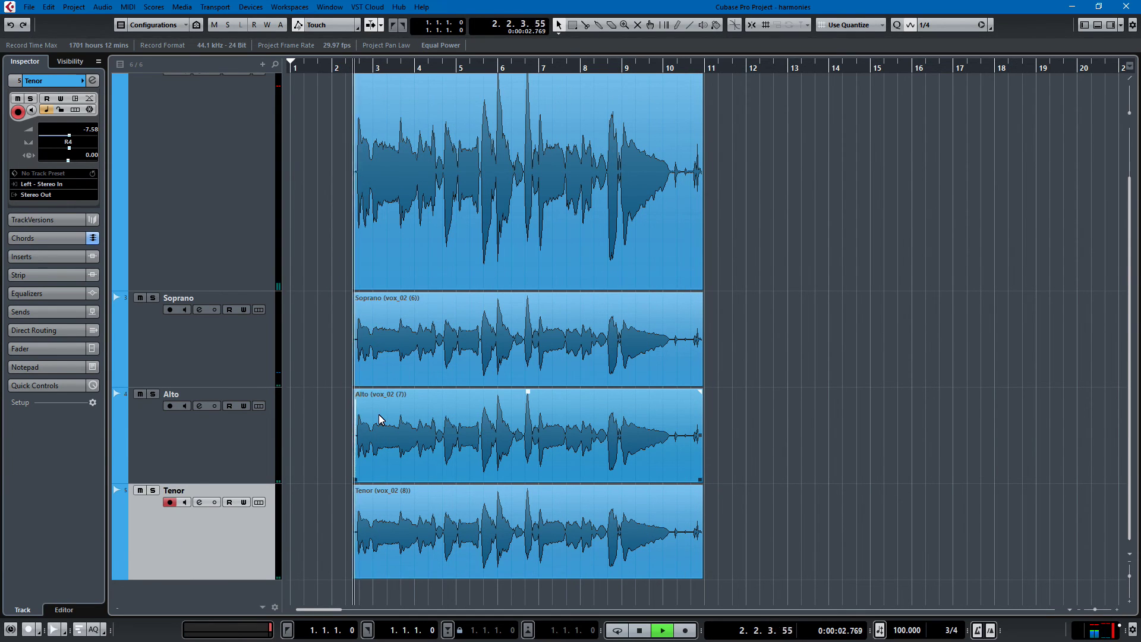
{"action": "left_click", "coordinate": [410, 376]}
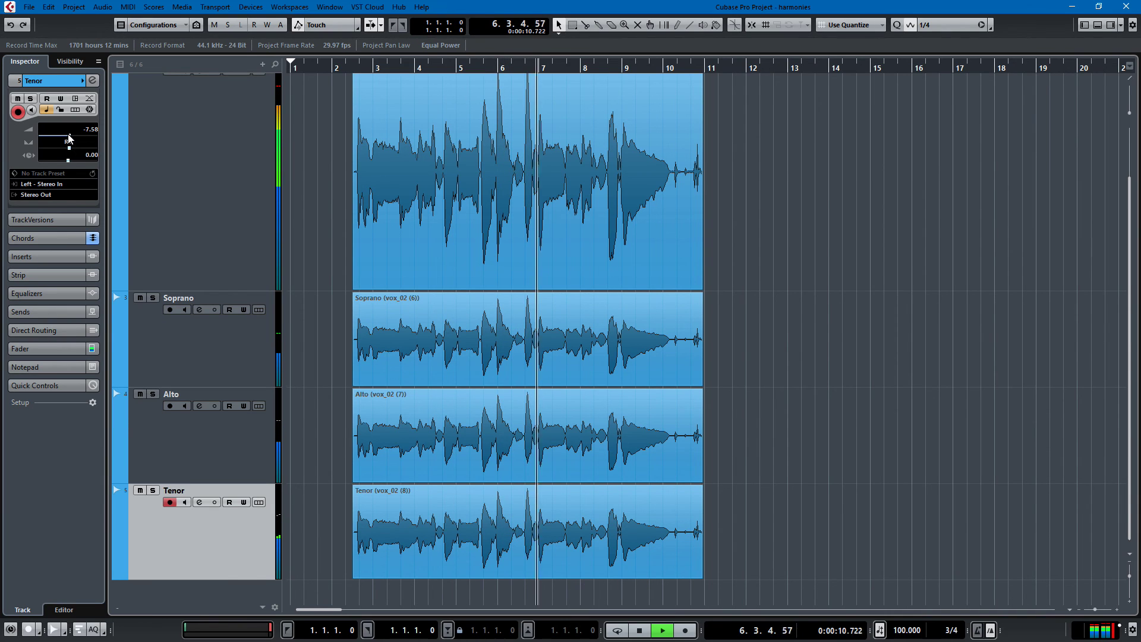
{"action": "left_click_drag", "start_coordinate": [76, 140], "coordinate": [87, 141]}
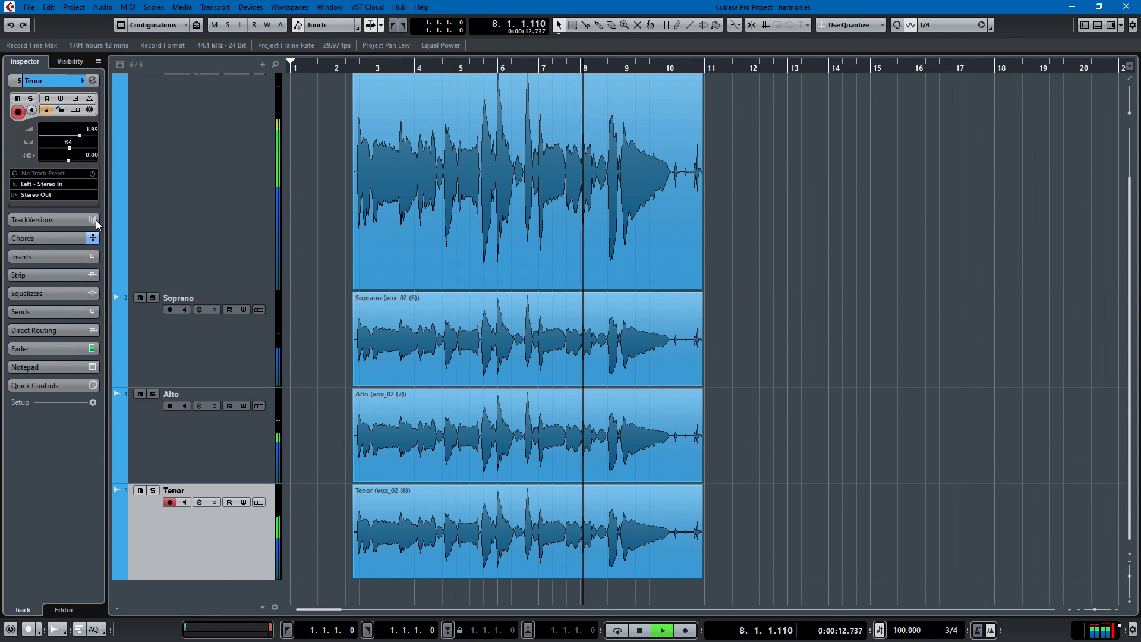
{"action": "left_click", "coordinate": [171, 348]}
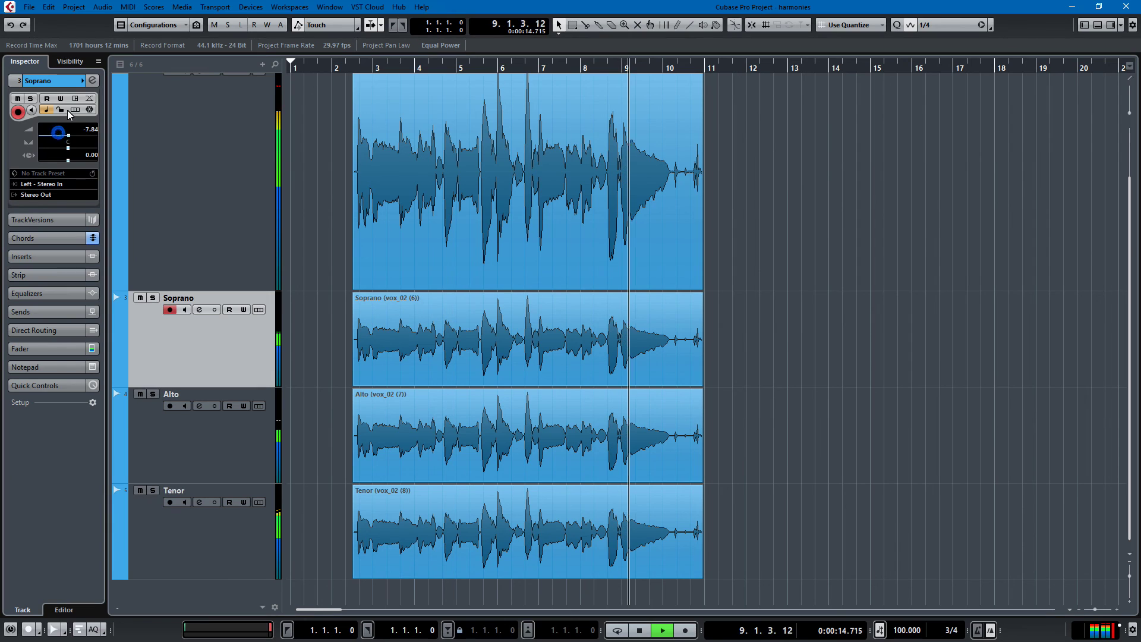
{"action": "left_click", "coordinate": [155, 429]}
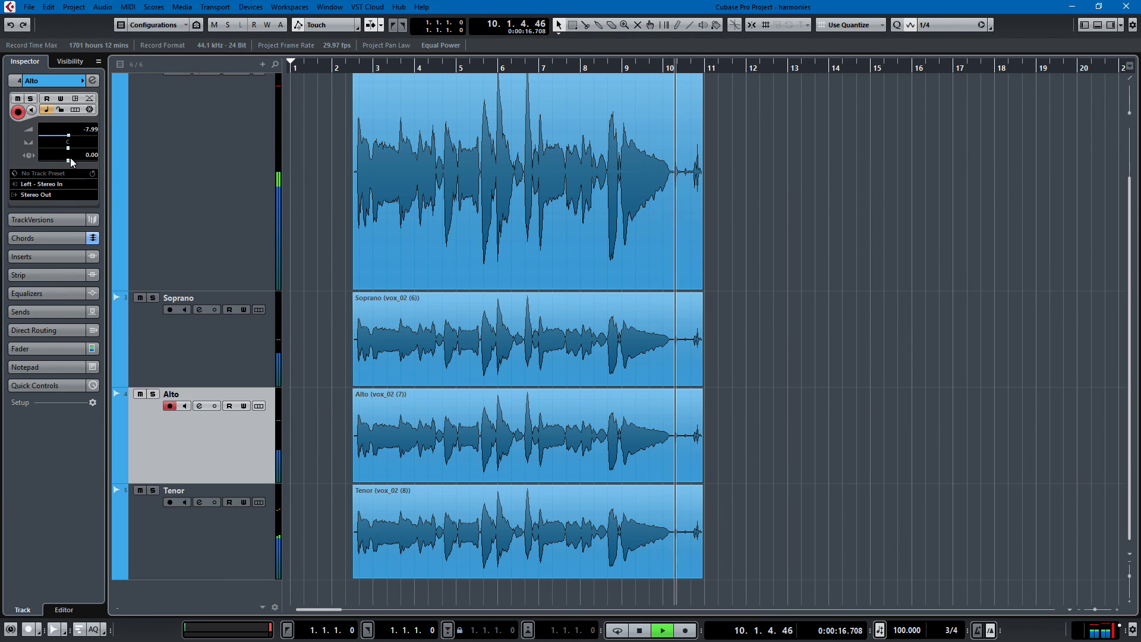
{"action": "left_click", "coordinate": [199, 558]}
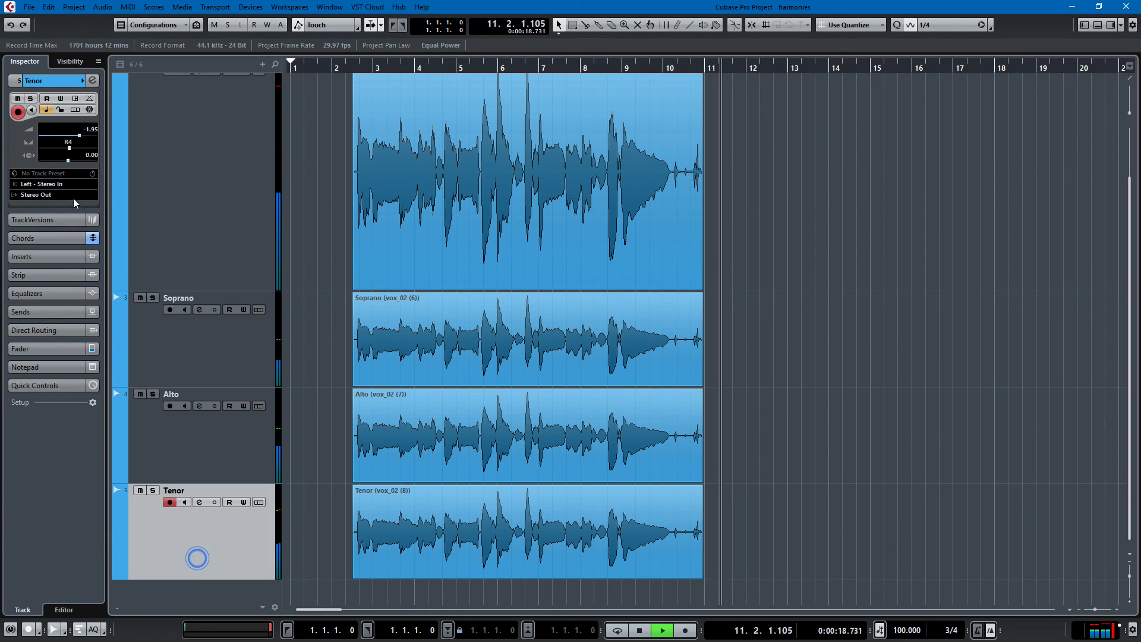
{"action": "key", "text": "space"}
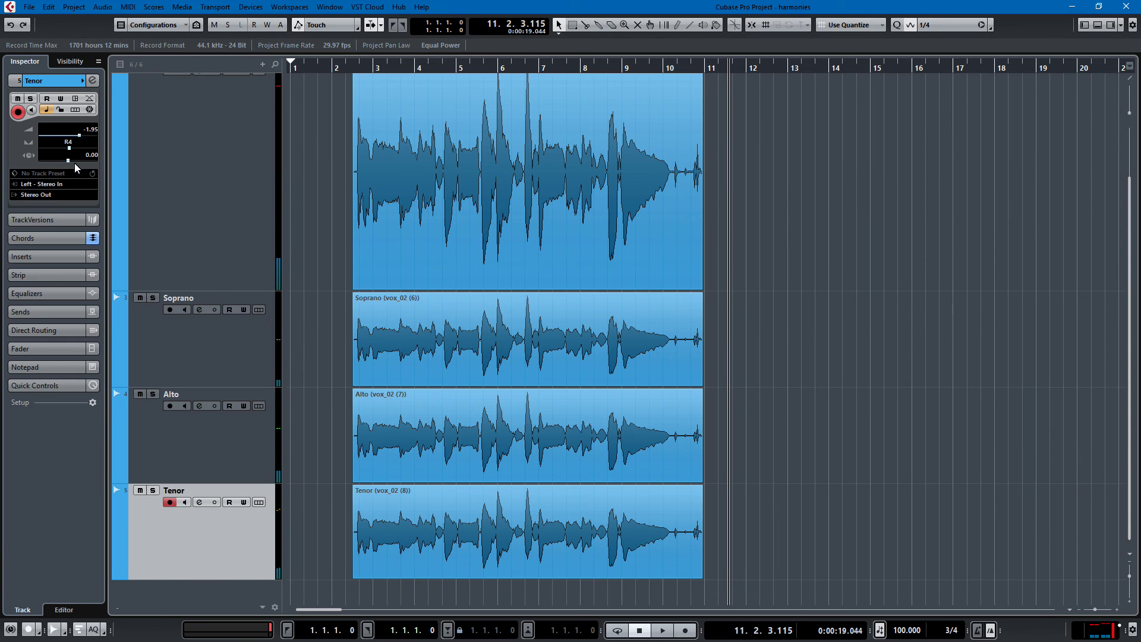